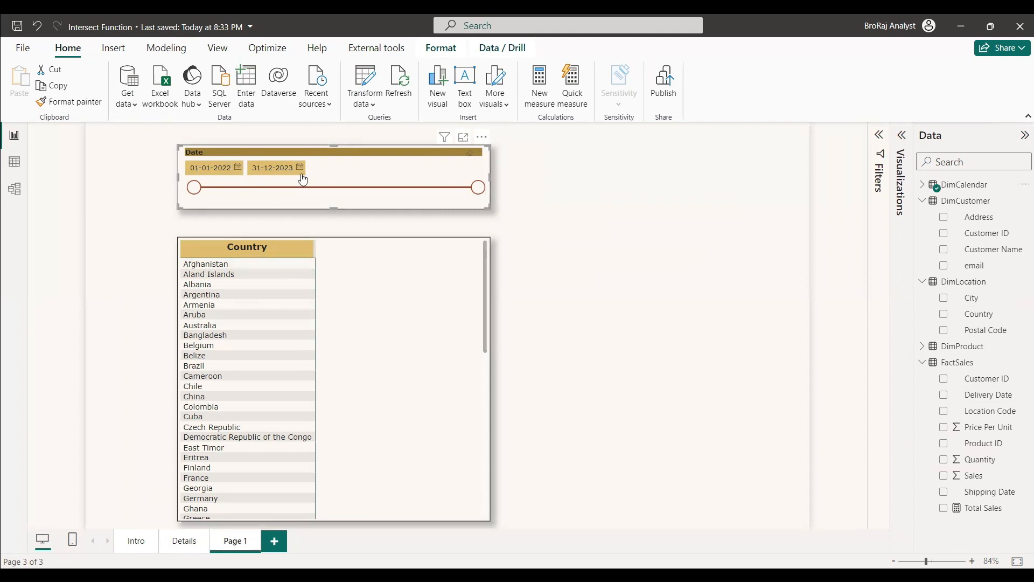
# Create a Total Count measure in DimLocation that uses CALCULATE with a DISTINCTCOUNT of DimCustomer[Customer Name].
pyautogui.rightClick(962, 282)
pyautogui.click(911, 306)
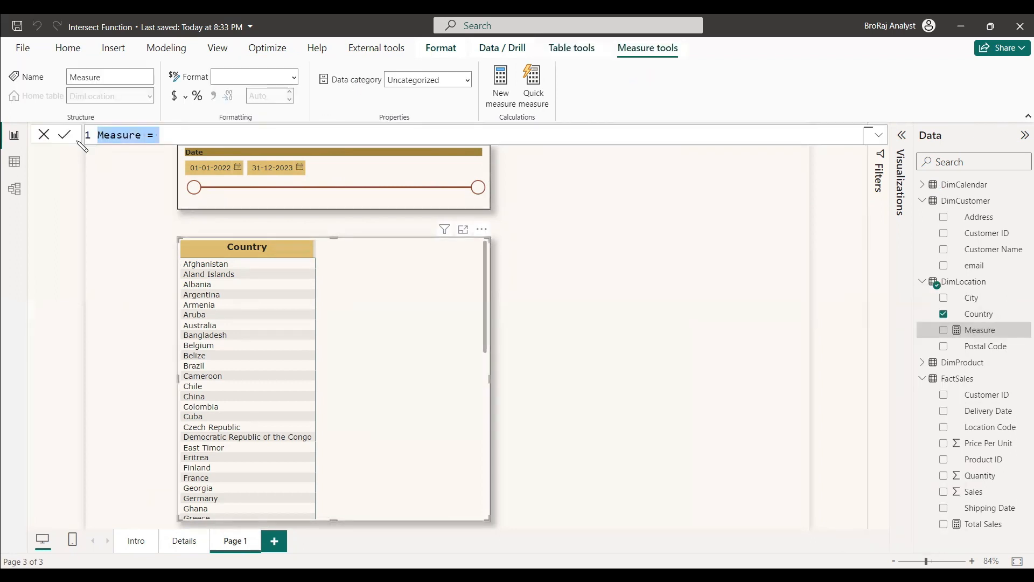
pyautogui.write('Total Count = ')
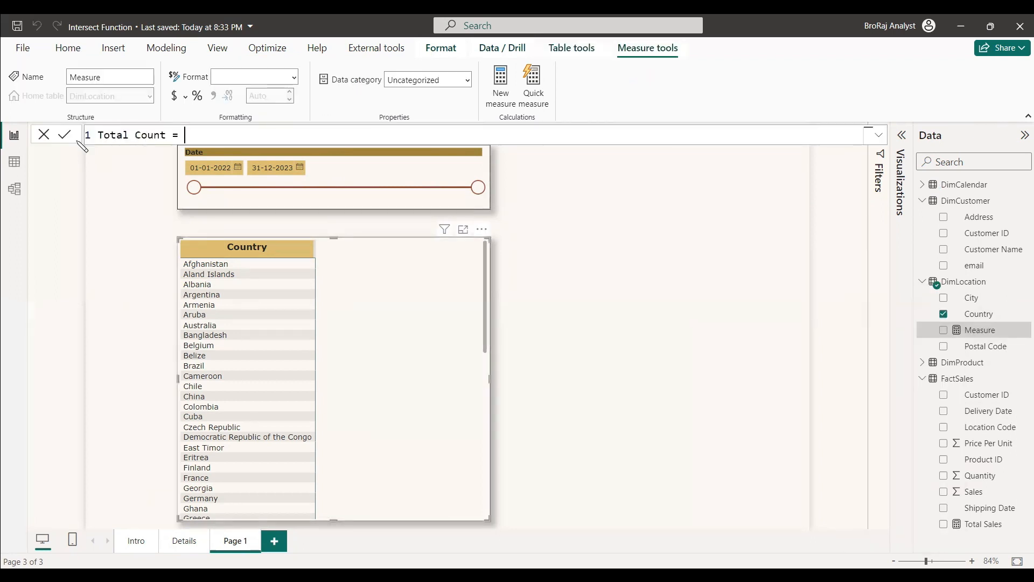
pyautogui.write('cal')
pyautogui.press('Tab')
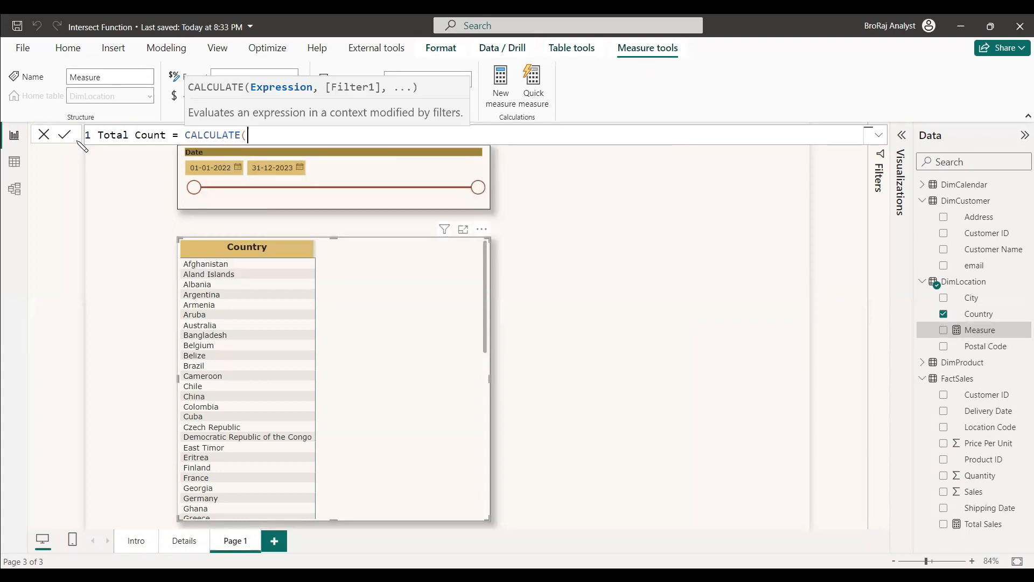
pyautogui.write('dis')
pyautogui.click(312, 179)
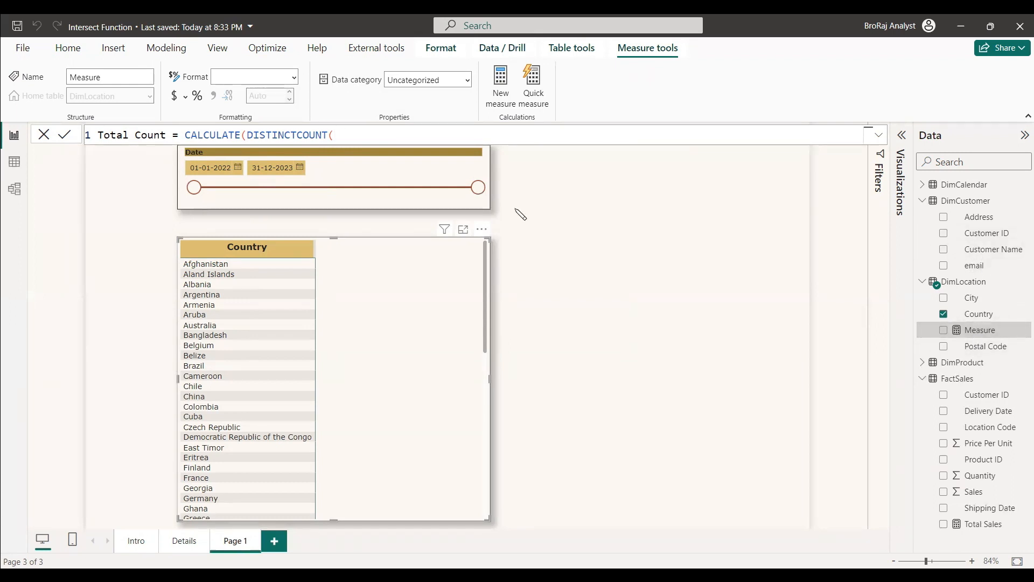
pyautogui.write('custom')
pyautogui.press('Down')
pyautogui.press('Tab')
pyautogui.write('),')
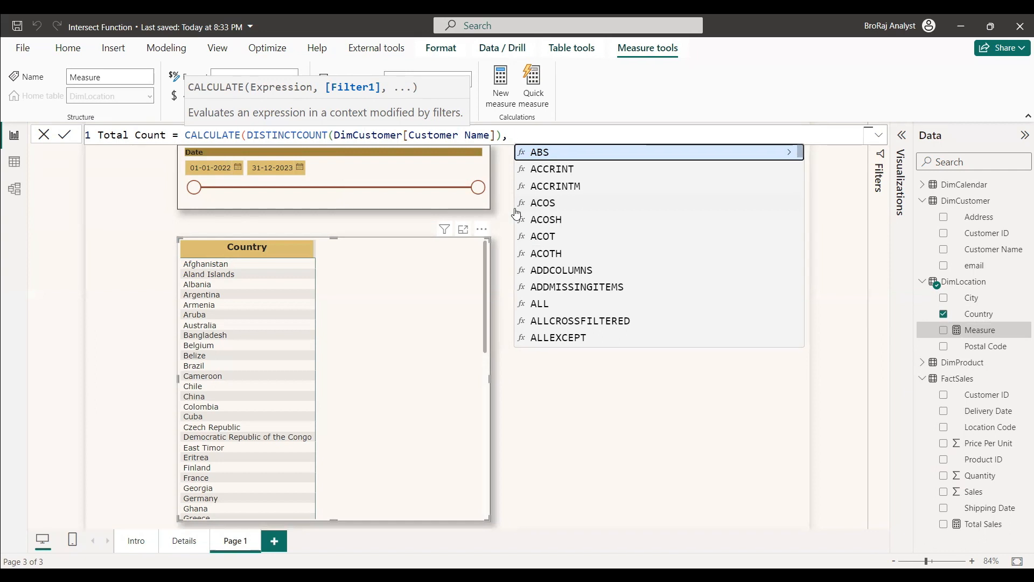
# Complete Total Count with a DATESBETWEEN filter on DimCalendar[Date], from the MIN to the MAX of DimCalendar[Date], and commit it.
pyautogui.write(' DATESBETWEEN(')
pyautogui.press('Tab')
pyautogui.write('DimCalendar[Date]')
pyautogui.press('Tab')
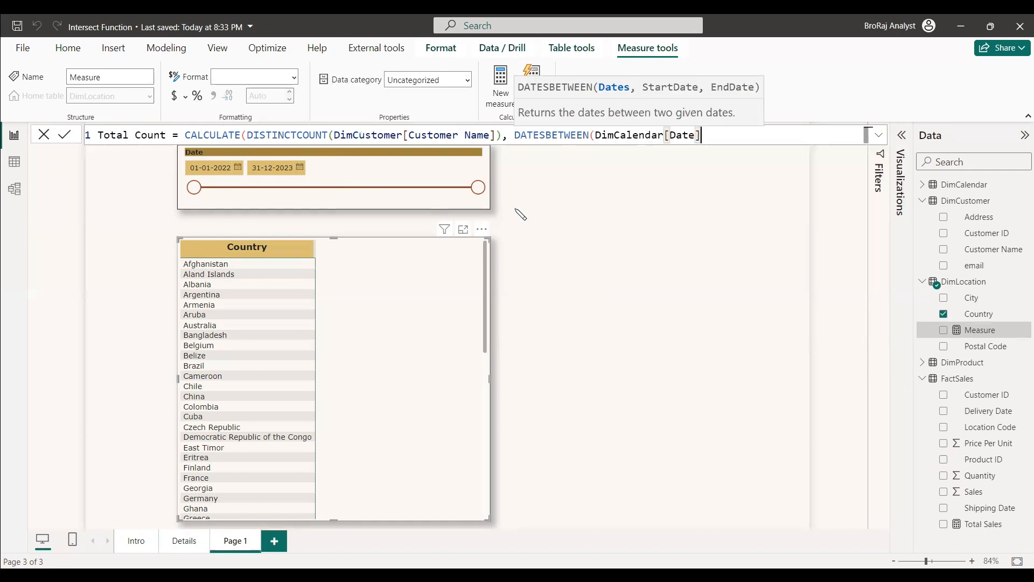
pyautogui.write(',')
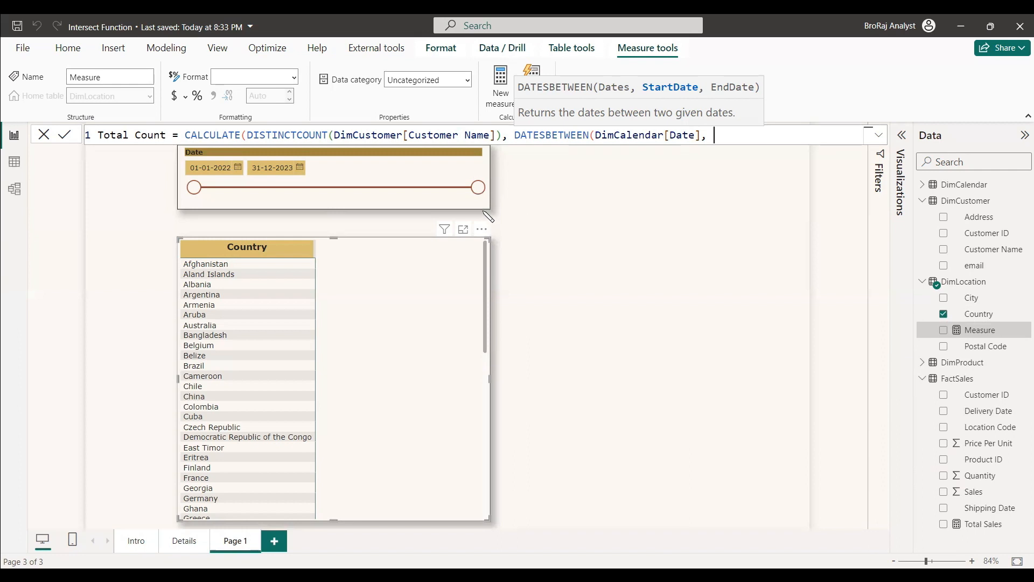
pyautogui.write(' MIN(')
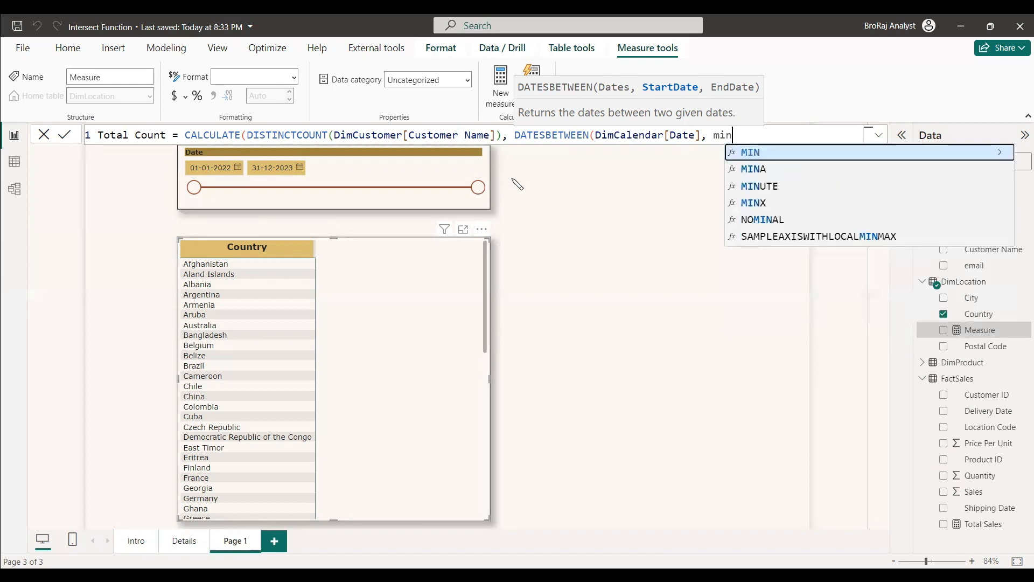
pyautogui.write('DimCalendar[Date]')
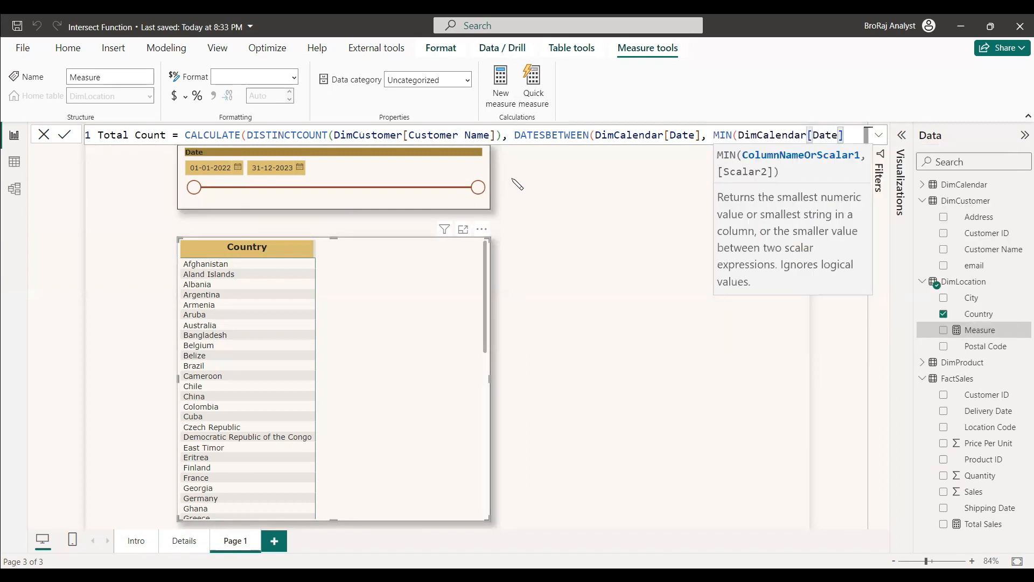
pyautogui.write(', MAX(DimCalendar[Date')
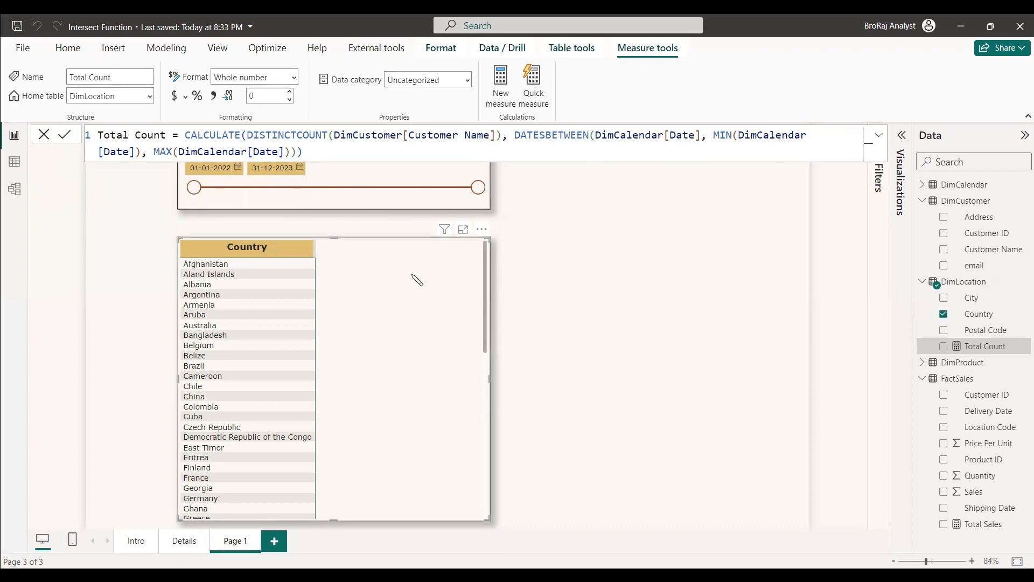
# Add the Total Count measure to the Country table visual.
pyautogui.moveTo(894, 355); pyautogui.dragTo(414, 348)
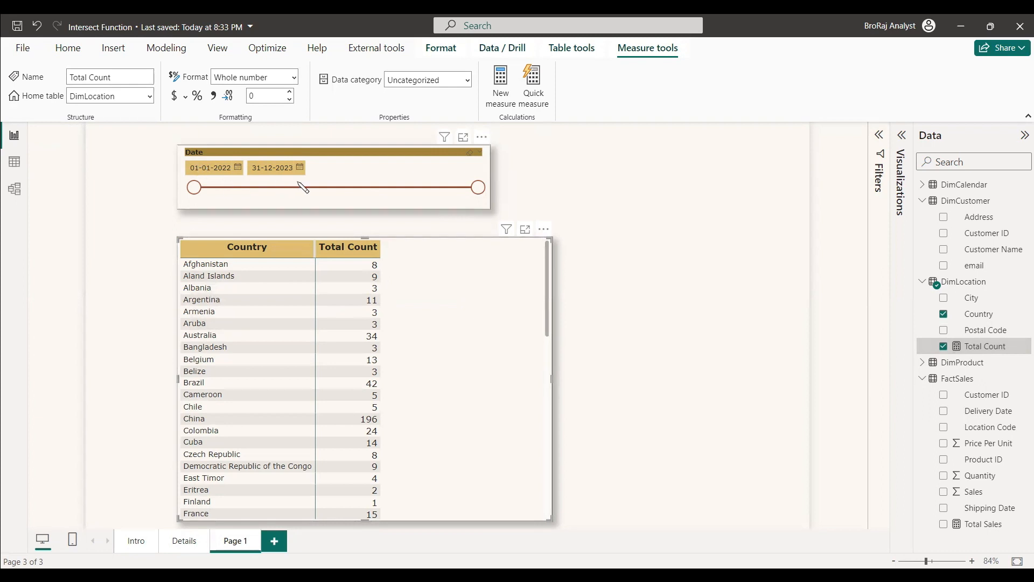
pyautogui.moveTo(478, 187)
pyautogui.mouseDown()
pyautogui.moveTo(303, 188)
pyautogui.moveTo(478, 187)
pyautogui.mouseUp()
pyautogui.click(476, 316)
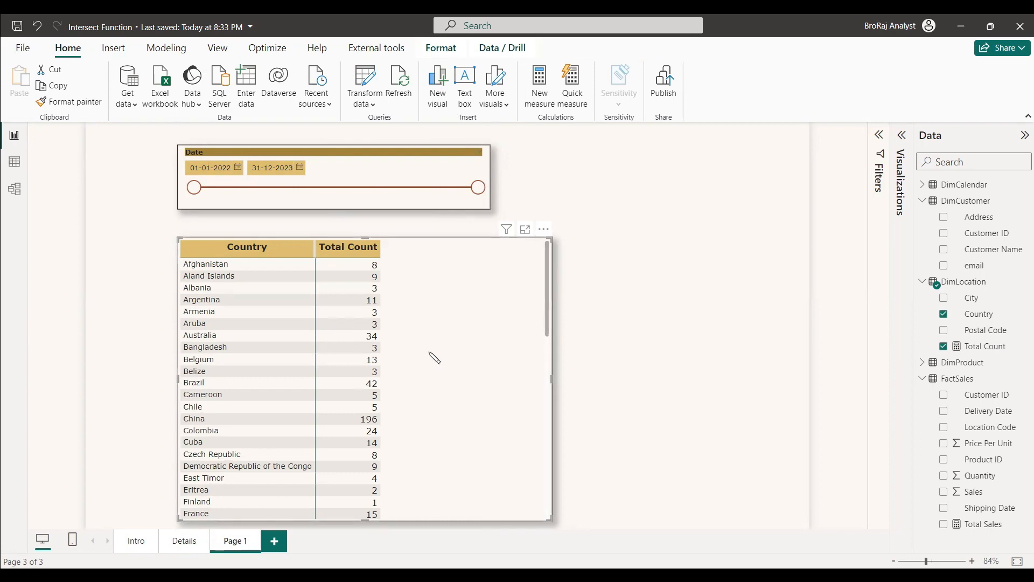
# Create a LastYear Count measure in DimLocation with CALCULATE, a DISTINCTCOUNT of DimCustomer[Customer Name], and the start of a DATEADD filter.
pyautogui.click(985, 346)
pyautogui.rightClick(964, 282)
pyautogui.click(872, 308)
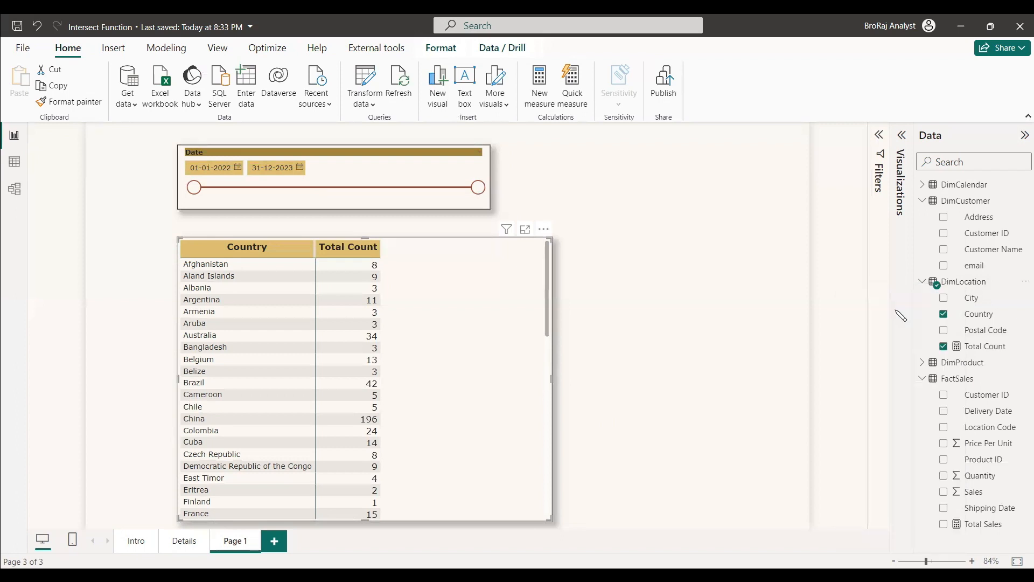
pyautogui.write('LastYear Count = ')
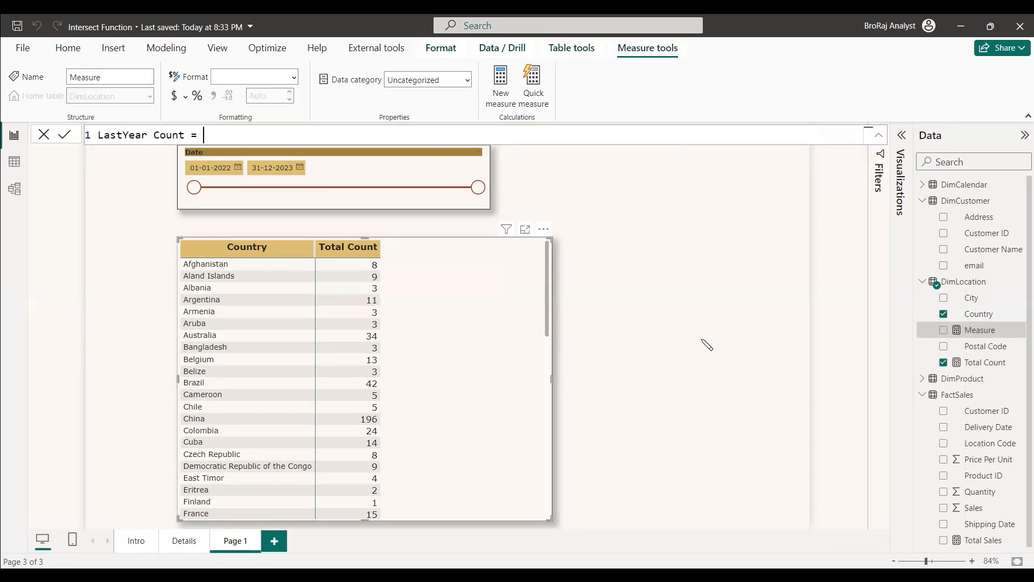
pyautogui.write('CALCULATE(diSTINCTCOUNT(')
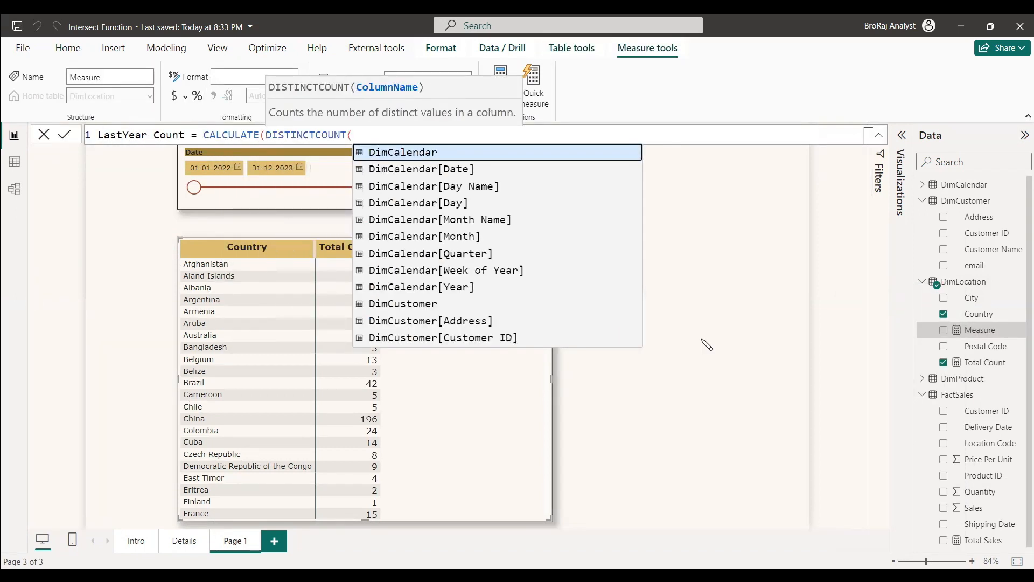
pyautogui.write('DimCustomer[Customer Name]), DATEADD(')
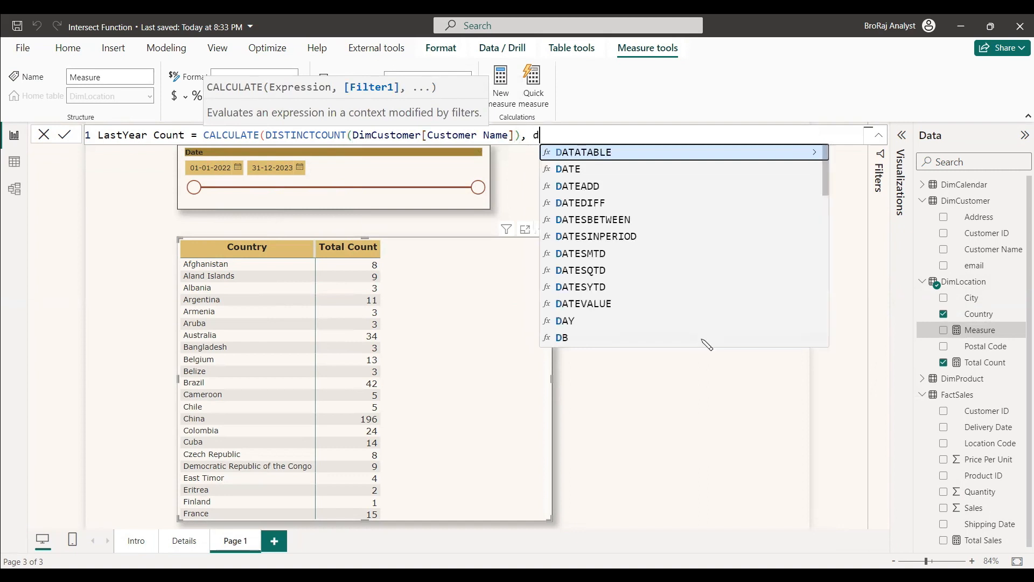
# Complete the DATEADD filter in LastYear Count with DimCalendar[Date] shifted by -1 YEAR and commit the measure.
pyautogui.press('Escape')
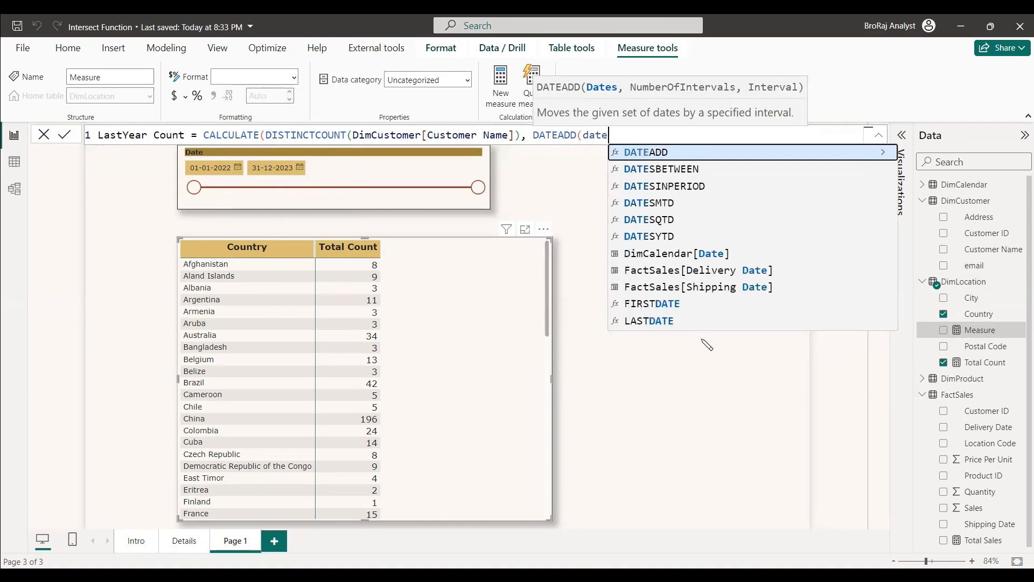
pyautogui.write('DimCalendar[Date],')
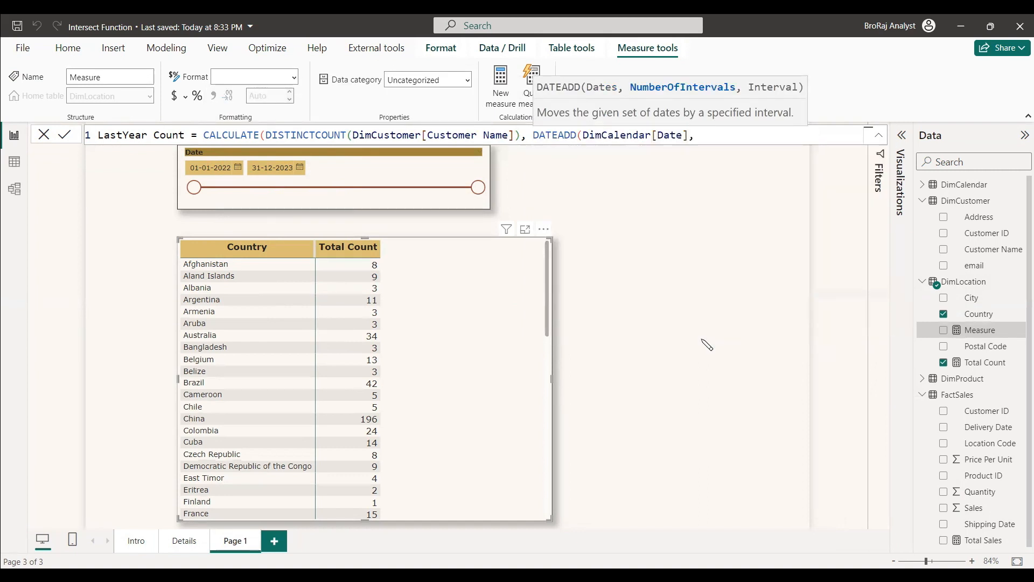
pyautogui.write('-1,yea')
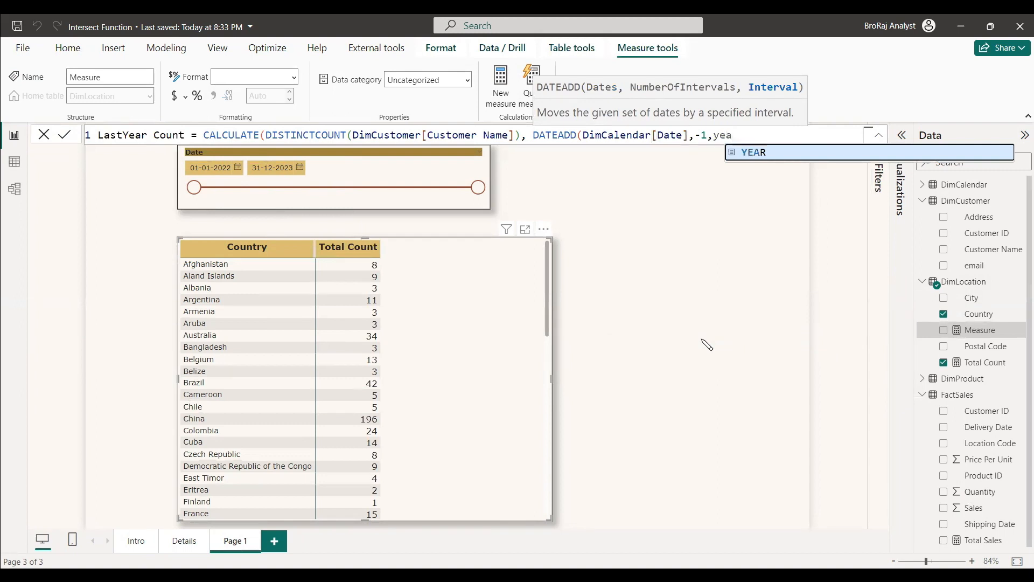
pyautogui.press('Tab')
pyautogui.write('))')
pyautogui.press('Return')
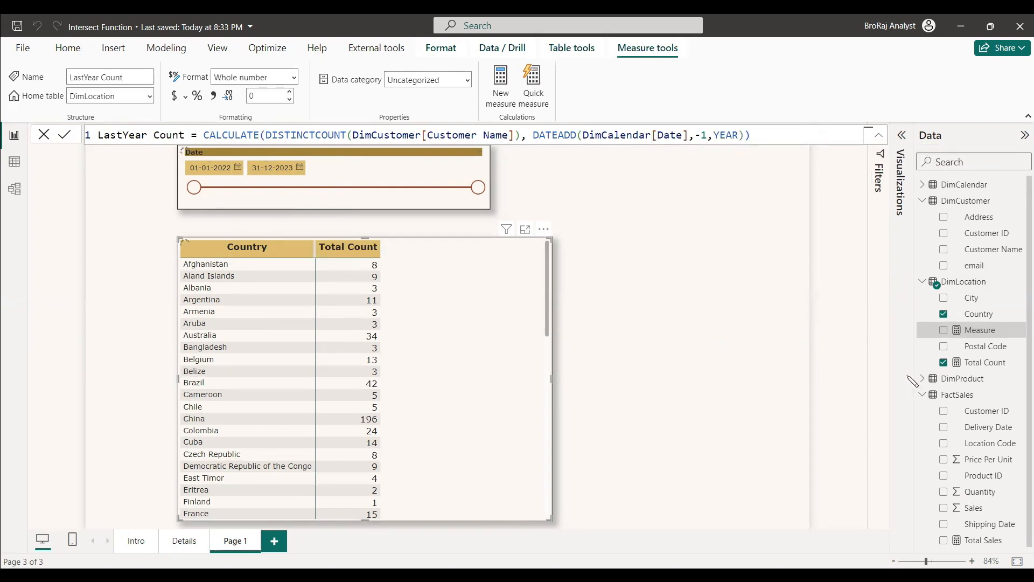
# Add the LastYear Count measure to the Country table visual and widen the visual slightly.
pyautogui.moveTo(976, 339); pyautogui.dragTo(496, 340)
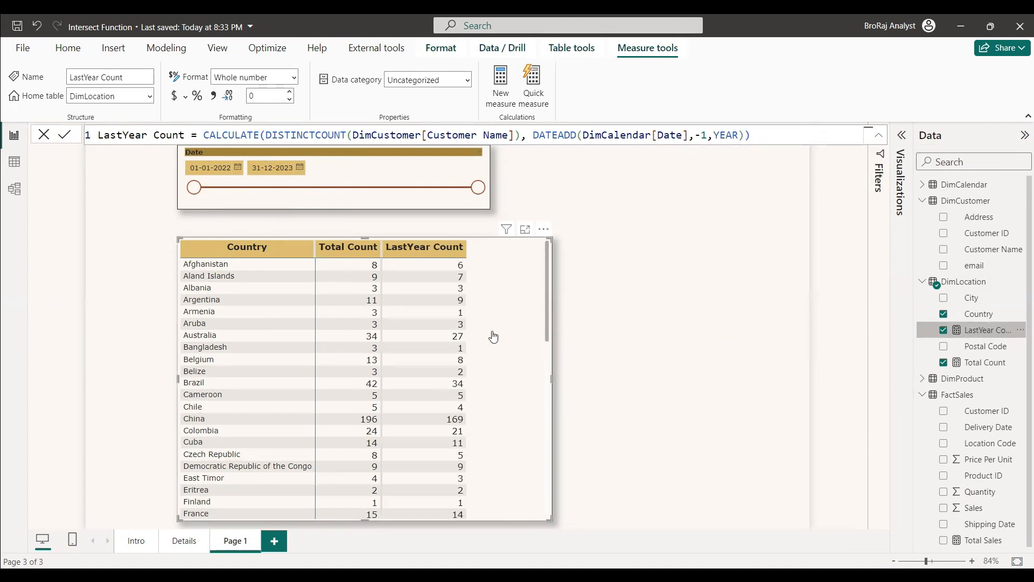
pyautogui.moveTo(552, 380); pyautogui.dragTo(582, 381)
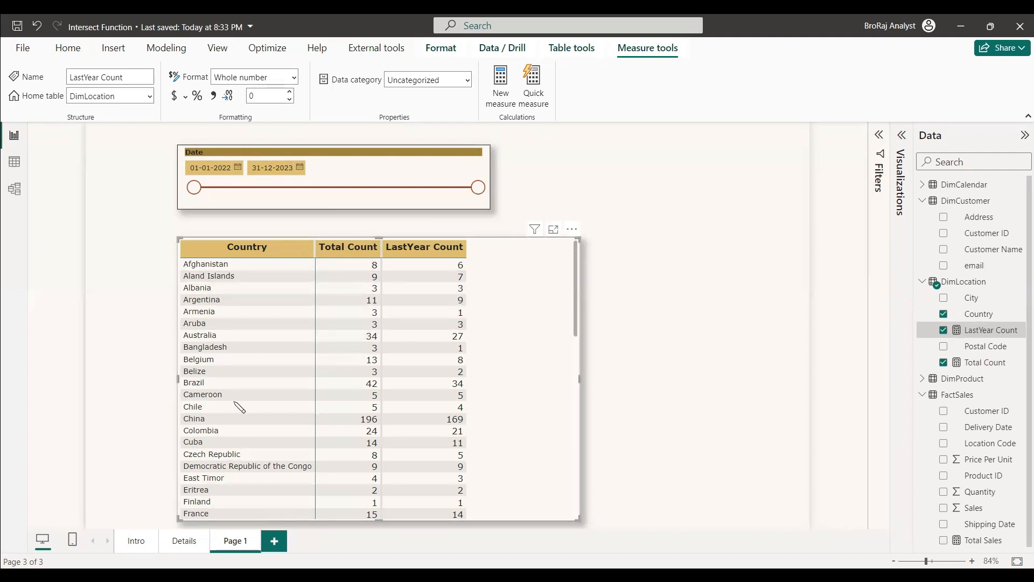
pyautogui.moveTo(477, 188); pyautogui.dragTo(402, 187)
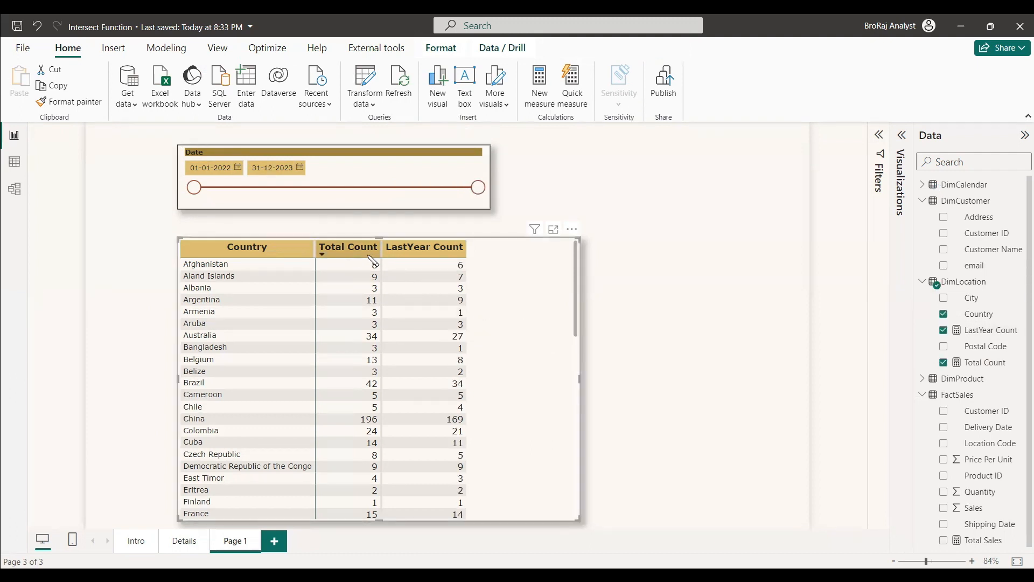
pyautogui.click(425, 250)
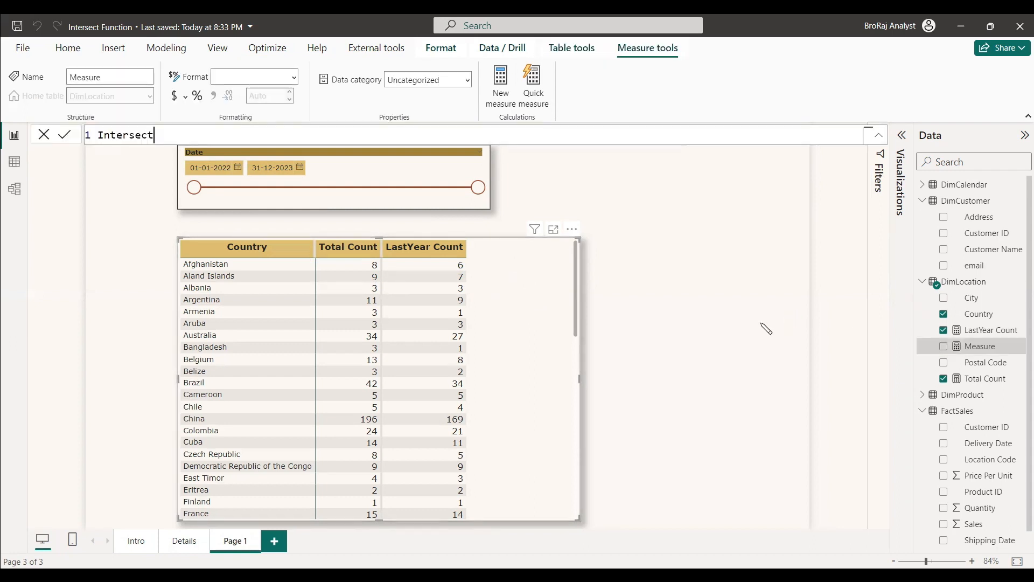
# Name the new measure Intersect Count and define variable _ly as CALCULATETABLE over VALUES of DimCustomer[Customer Name].
pyautogui.write('Count =')
pyautogui.hotkey('shift', 'Return')
pyautogui.write('var ')
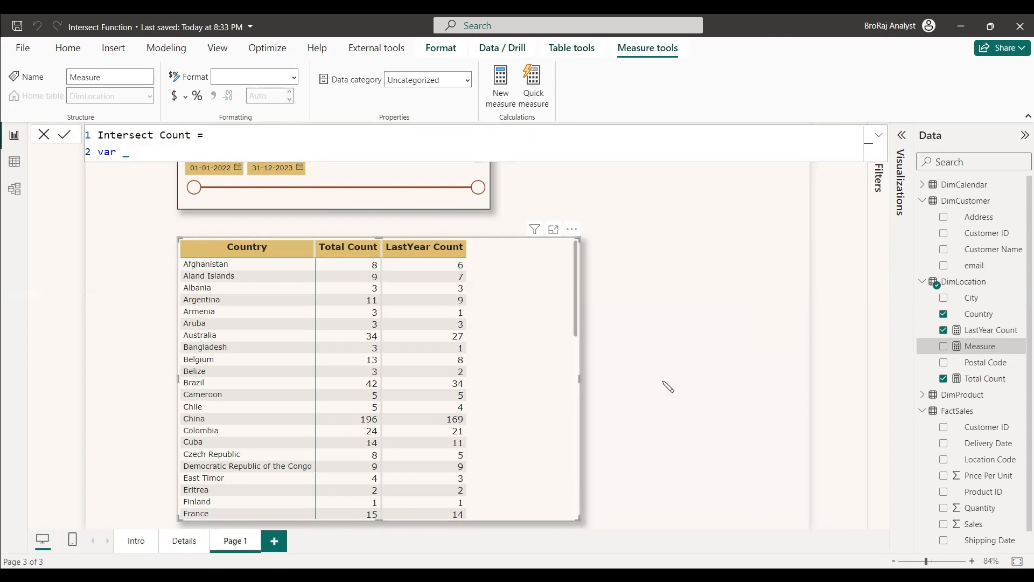
pyautogui.write('_ly =')
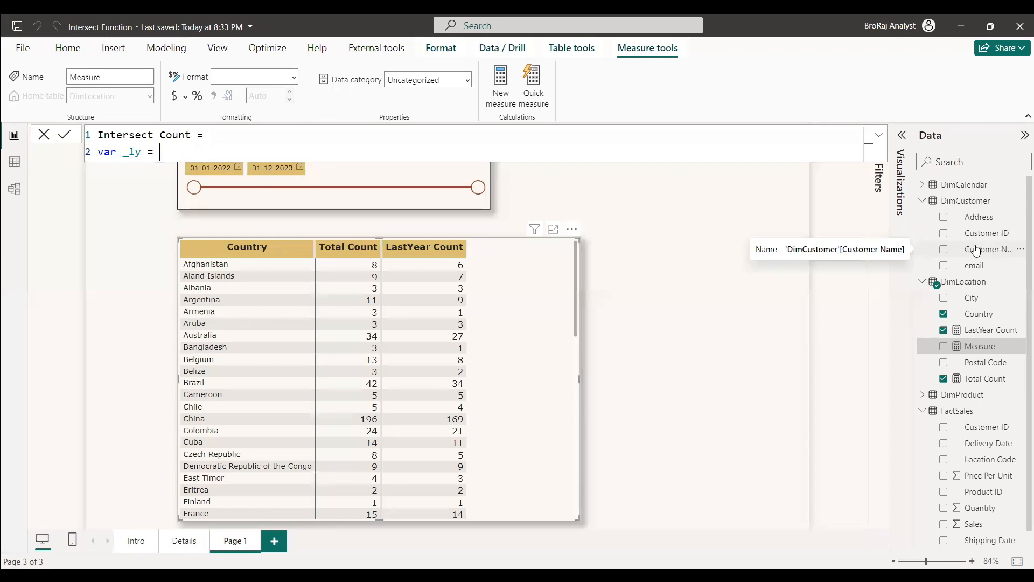
pyautogui.write('CALCULATETABLE(')
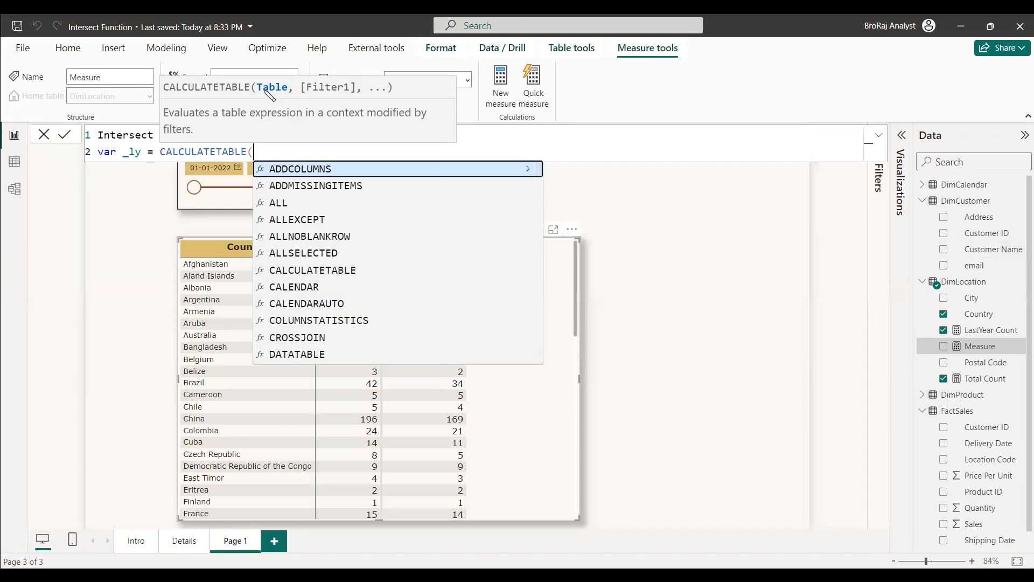
pyautogui.write('va')
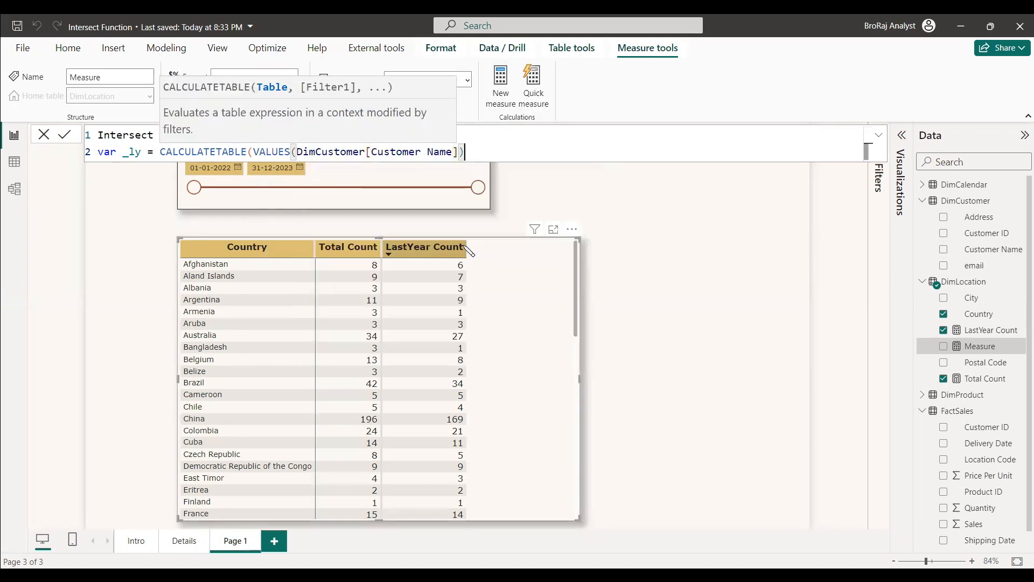
# Add a DATEADD filter to the _ly variable that shifts DimCalendar[Date] by -1 year, and close the expression.
pyautogui.write(', ')
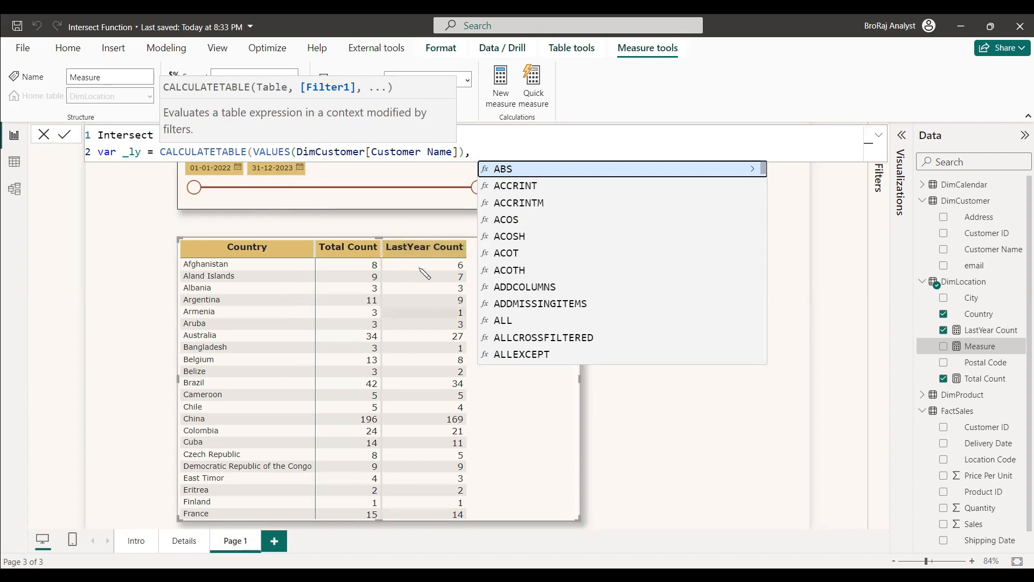
pyautogui.write('DATEADD(')
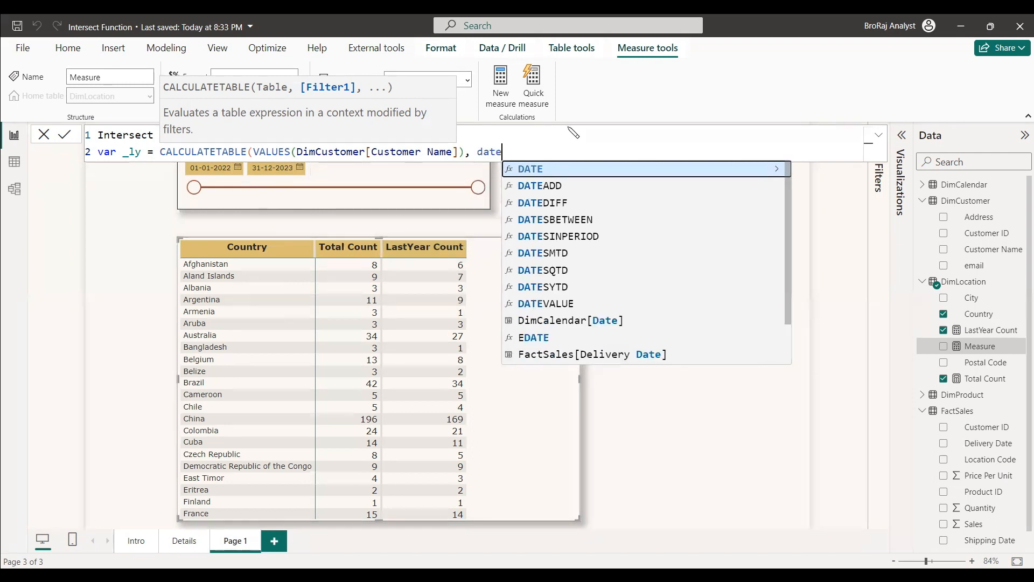
pyautogui.write('DimCalendar[Date],-')
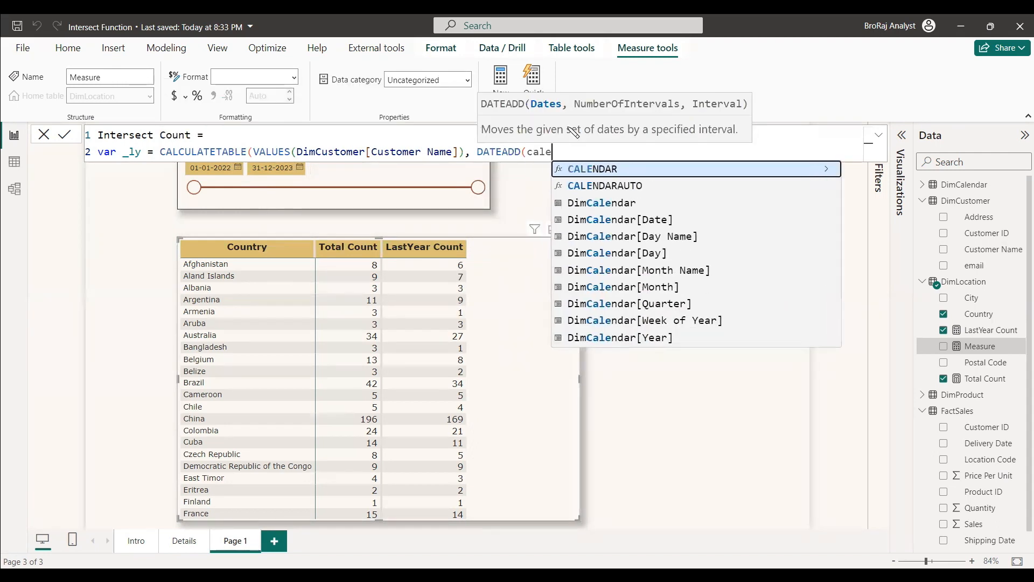
pyautogui.write('1,year')
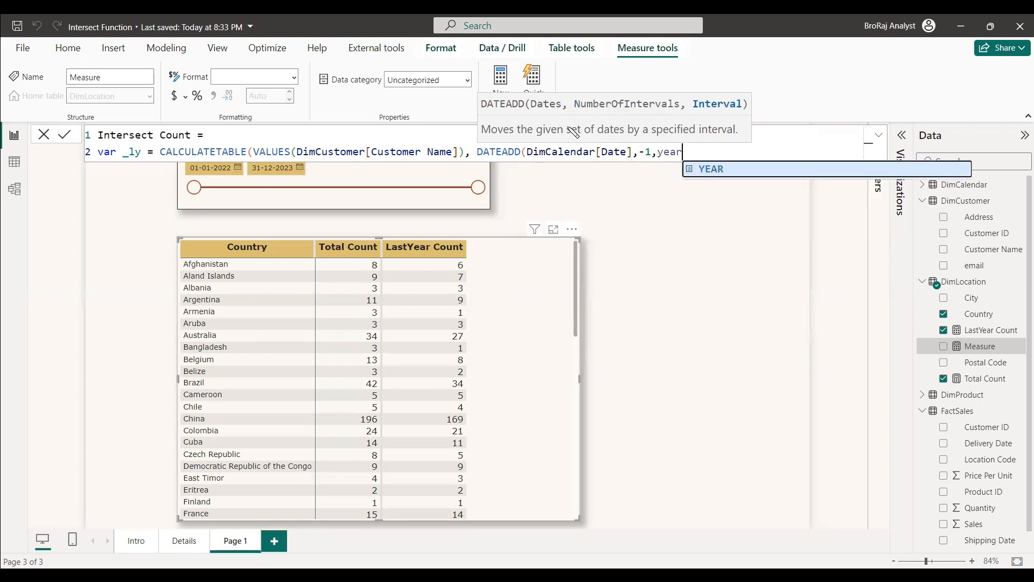
pyautogui.write('))')
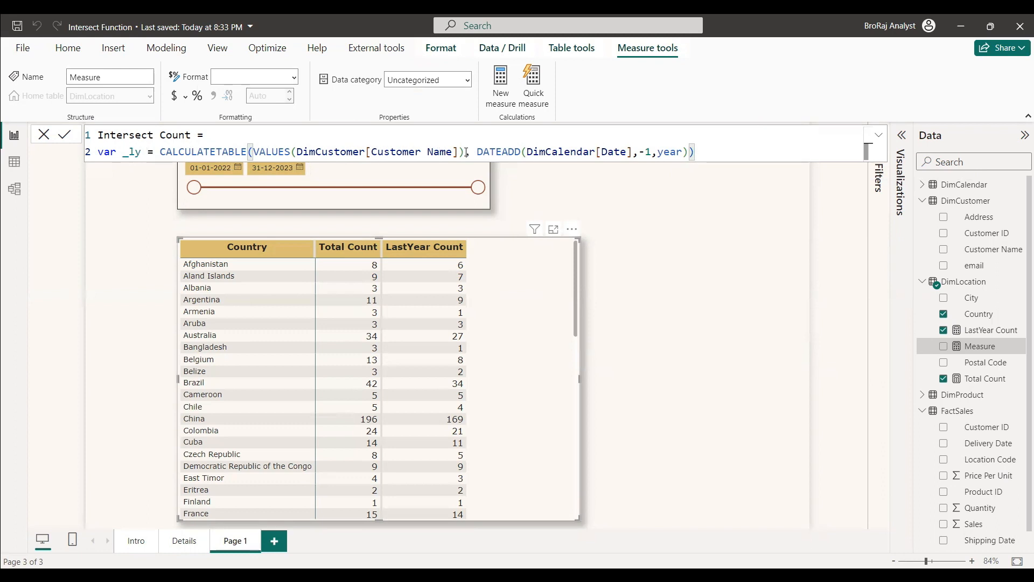
# Define a second variable _fy in Intersect Count as CALCULATETABLE over VALUES of DimCustomer[Customer Name].
pyautogui.click(722, 154)
pyautogui.hotkey('shift', 'Return')
pyautogui.write('var')
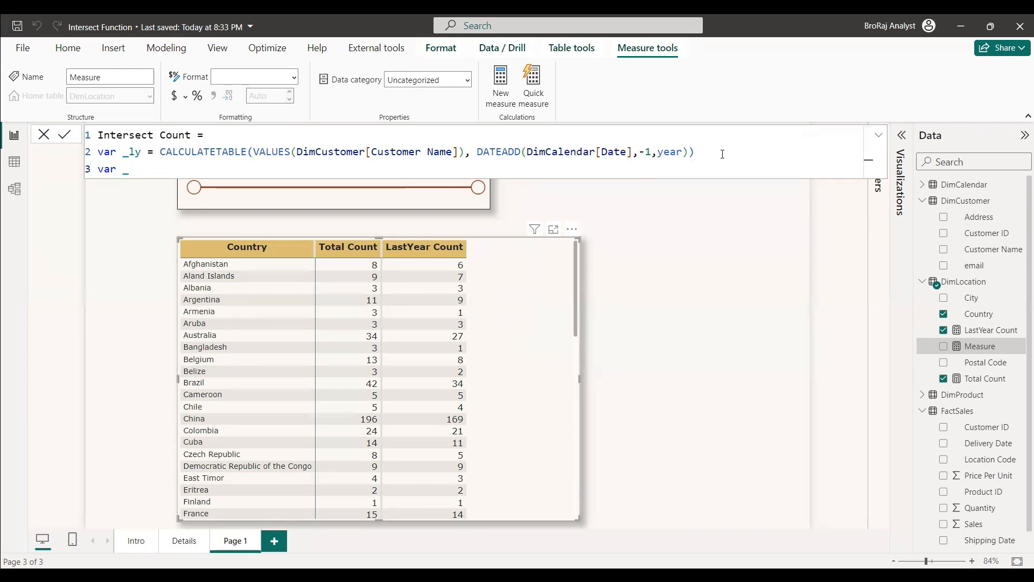
pyautogui.write(' _fy = ')
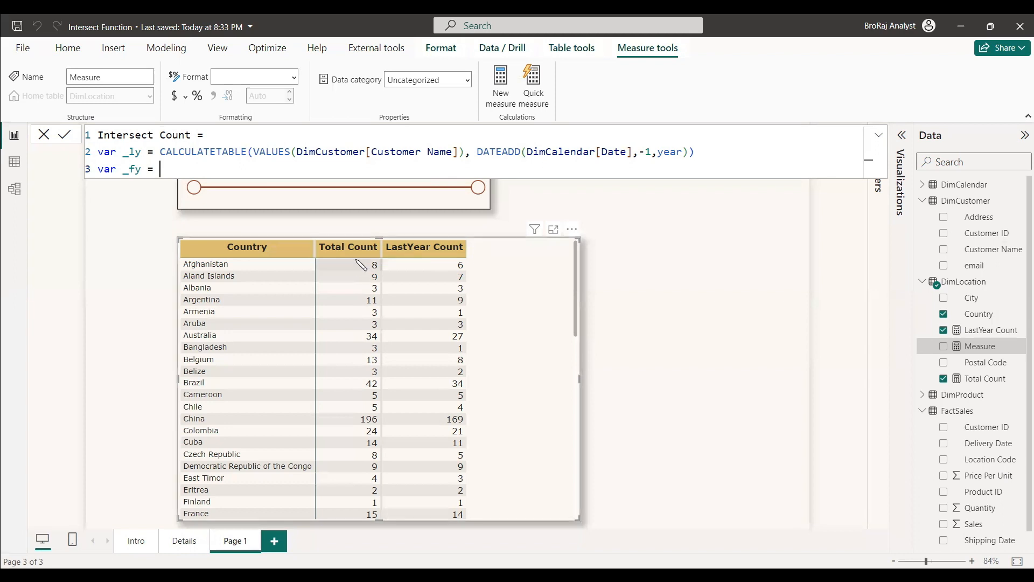
pyautogui.write('cal')
pyautogui.click(414, 197)
pyautogui.write('val')
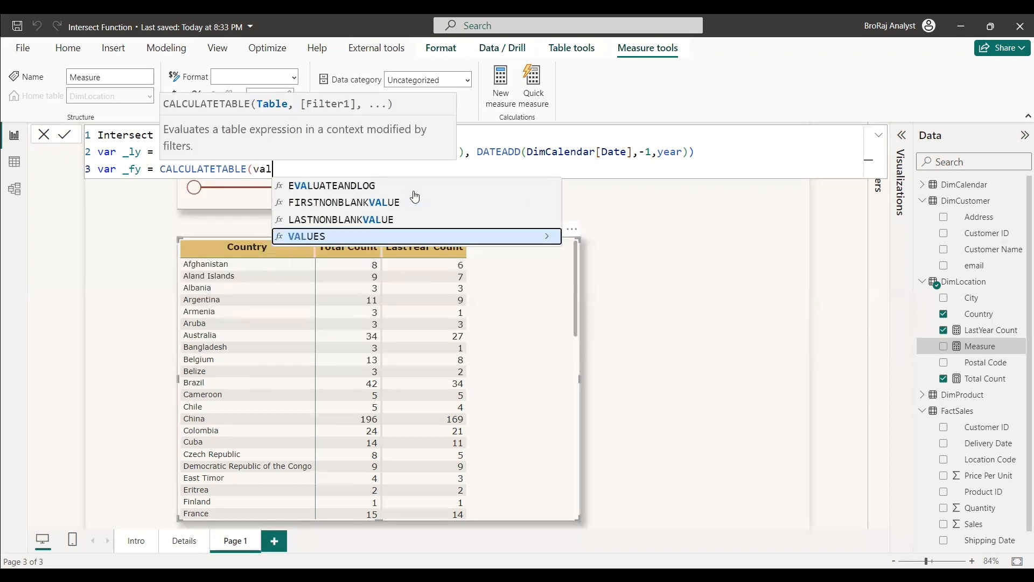
pyautogui.press('Tab')
pyautogui.write('cus')
pyautogui.press('Down')
pyautogui.press('Tab')
pyautogui.write('),')
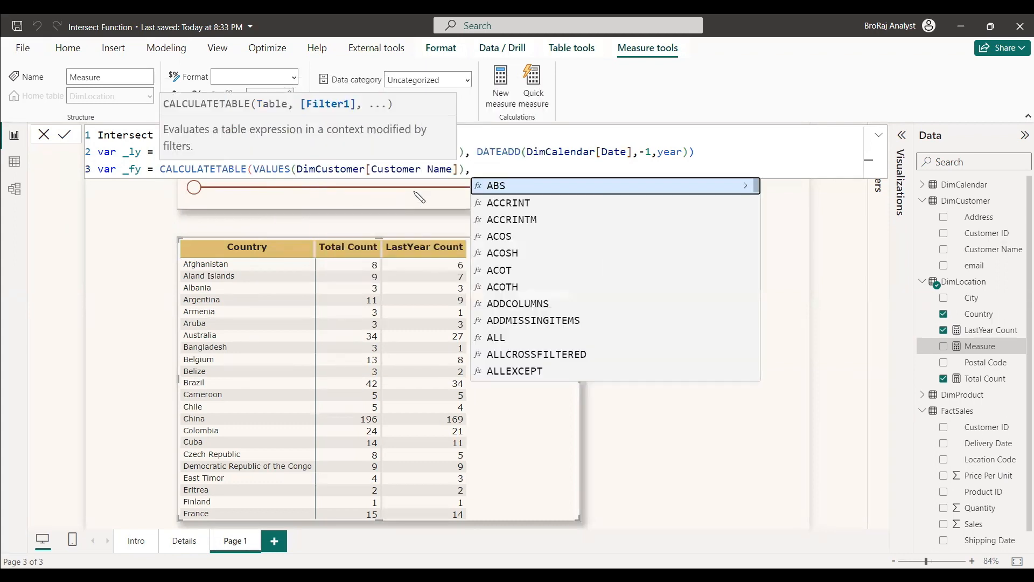
# Add a DATESBETWEEN filter on DimCalendar[Date] to the _fy variable.
pyautogui.write('dat')
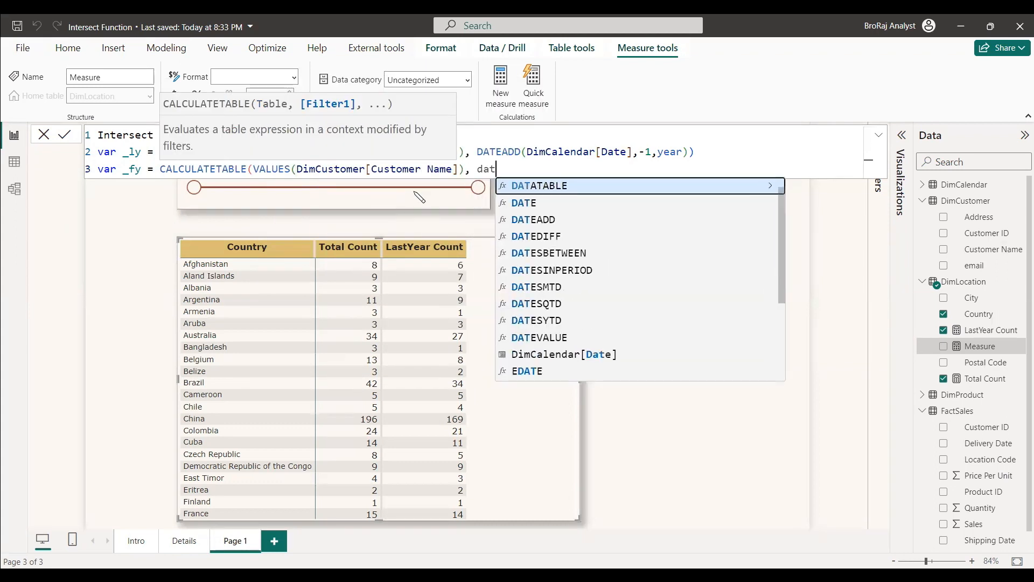
pyautogui.press('Down')
pyautogui.press('Down')
pyautogui.press('Down')
pyautogui.press('Down')
pyautogui.press('Tab')
pyautogui.write('cale')
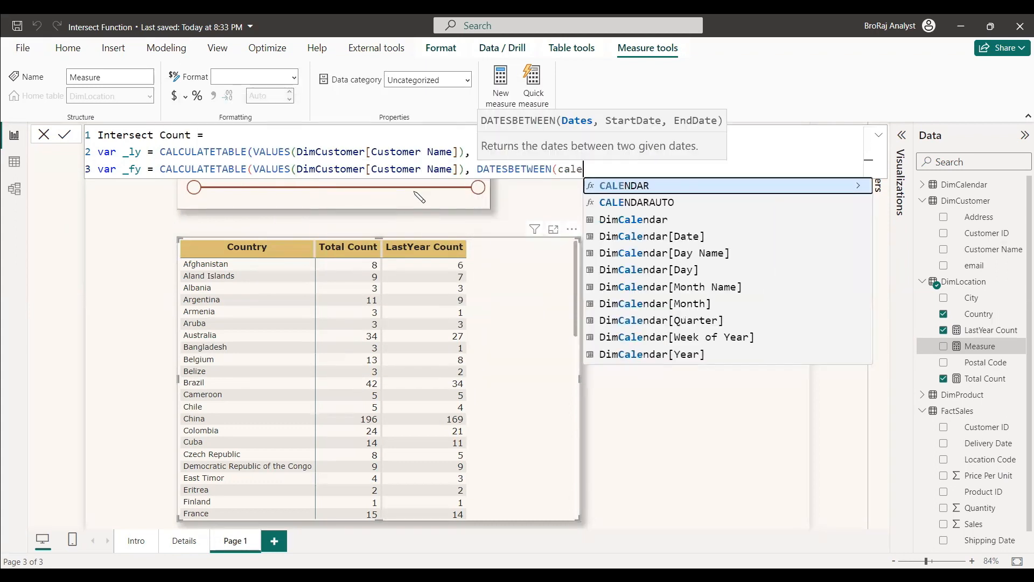
pyautogui.press('Down')
pyautogui.press('Down')
pyautogui.press('Down')
pyautogui.press('Tab')
# Set the DATESBETWEEN start date to MIN of DimCalendar[Date].
pyautogui.write(', min')
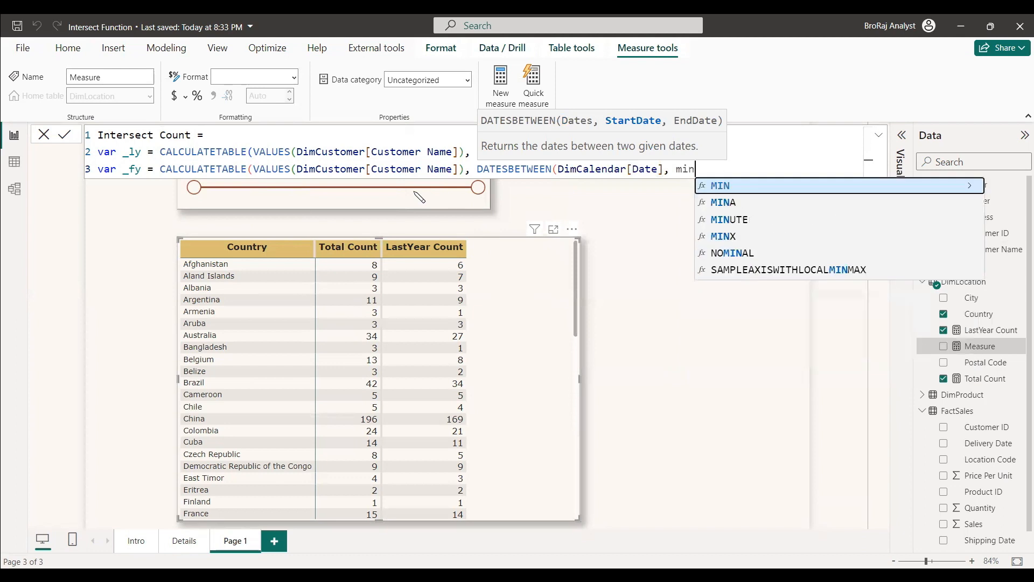
pyautogui.press('Tab')
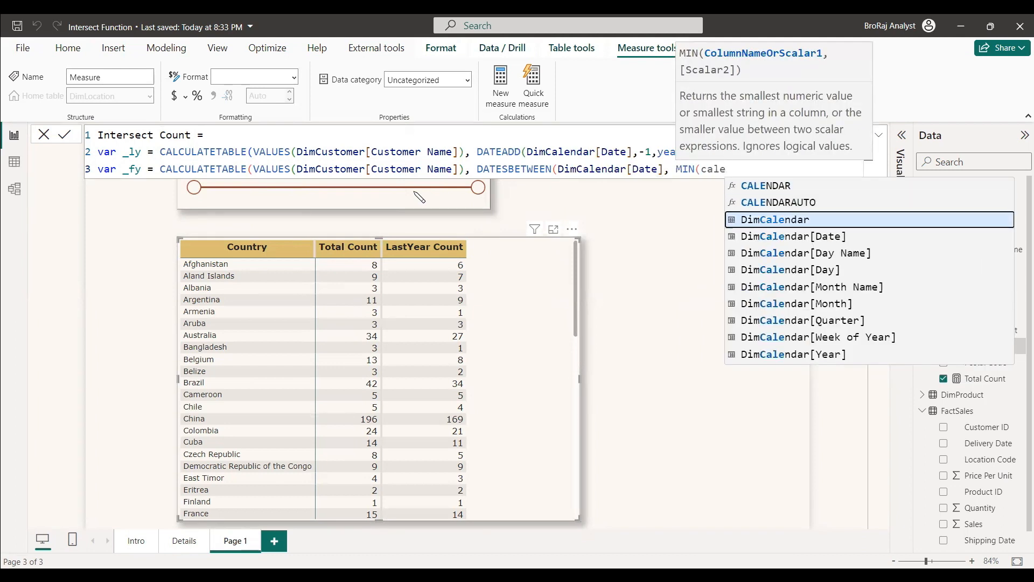
pyautogui.press('Down')
pyautogui.press('Tab')
pyautogui.write('), ')
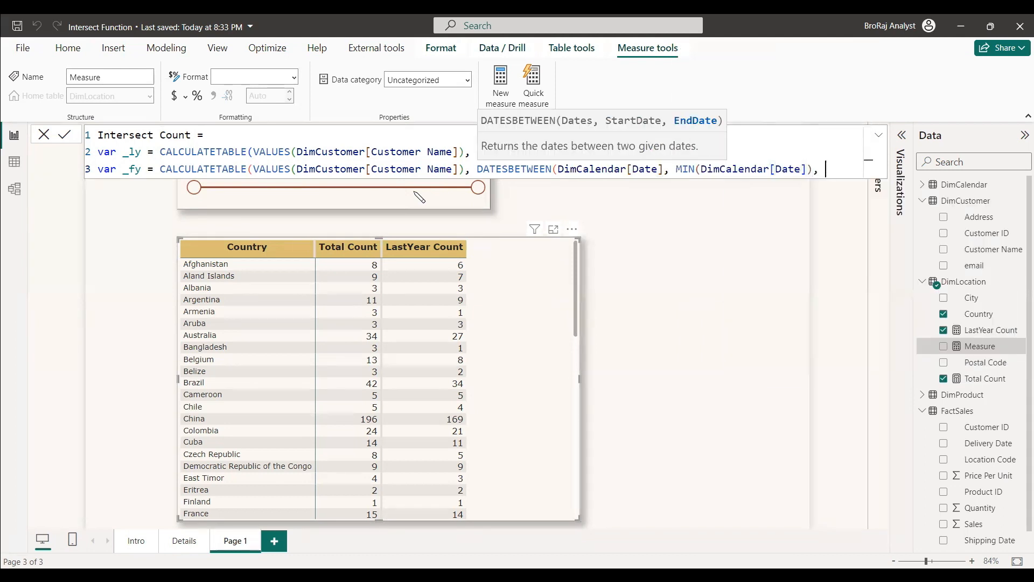
# Set the DATESBETWEEN end date to MAX of DimCalendar[Date] and close the _fy expression.
pyautogui.write('max')
pyautogui.press('Tab')
pyautogui.write('cale')
pyautogui.press('Down')
pyautogui.press('Down')
pyautogui.press('Down')
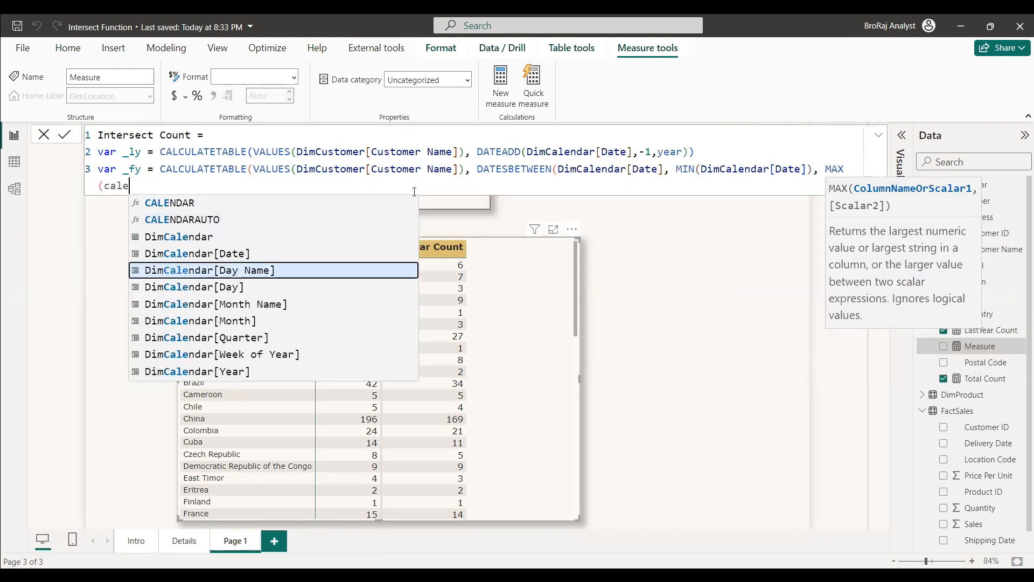
pyautogui.press('Tab')
pyautogui.write(')))')
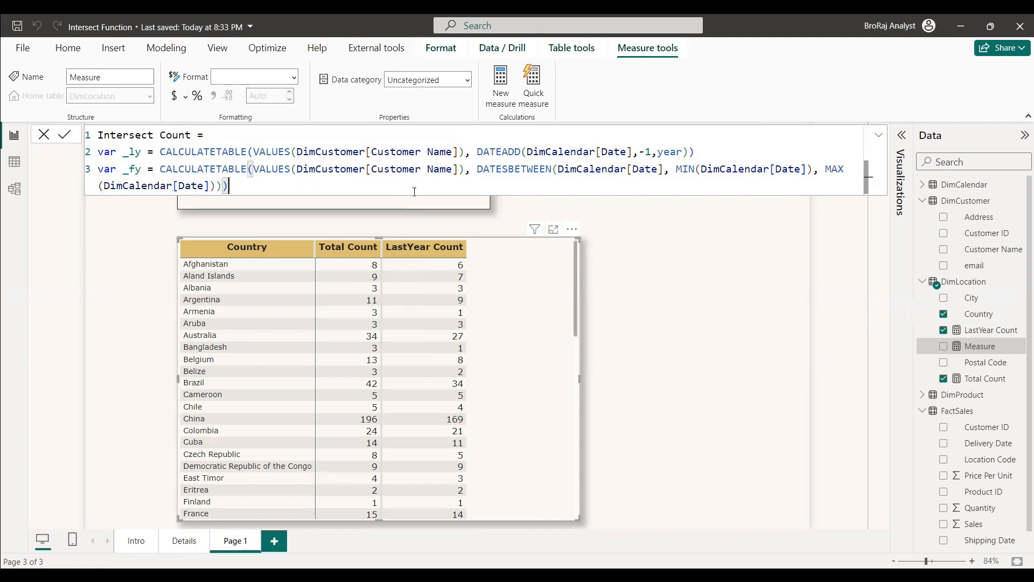
# Add a Return section, separated by a blank line, with the expression INTERSECT(_ly,_fy).
pyautogui.hotkey('shift', 'Return')
pyautogui.hotkey('shift', 'Return')
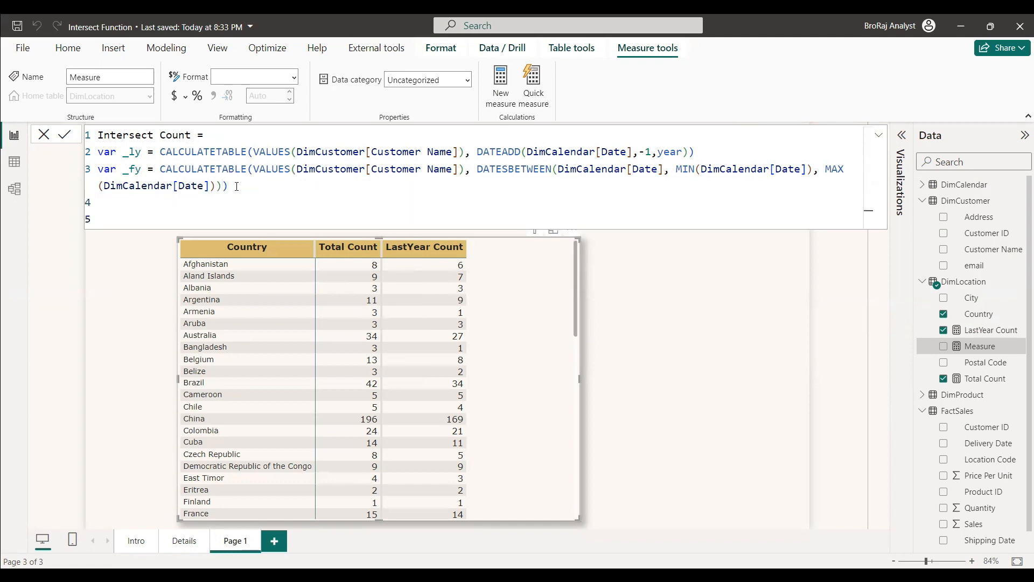
pyautogui.write('Return')
pyautogui.hotkey('shift', 'Return')
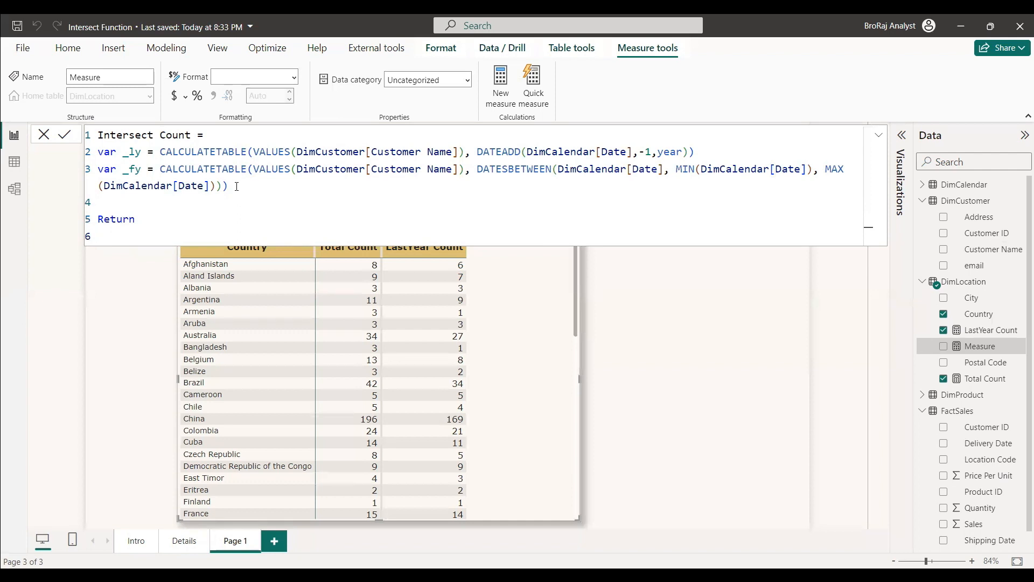
pyautogui.write('inter')
pyautogui.press('Tab')
pyautogui.write('_ly,_fy')
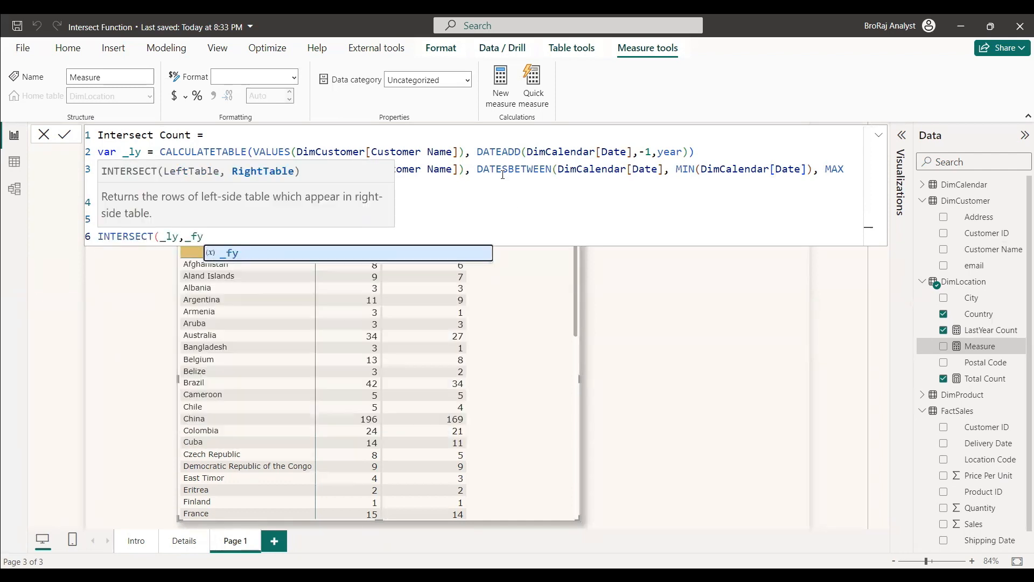
pyautogui.write(')')
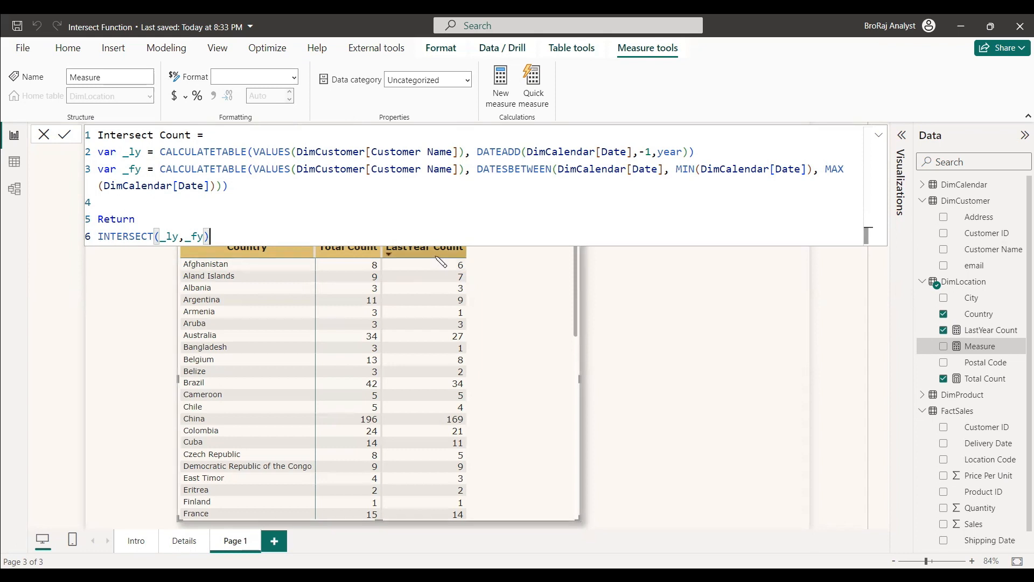
# Wrap the returned INTERSECT expression in COUNTROWS and commit the Intersect Count measure.
pyautogui.press('Home')
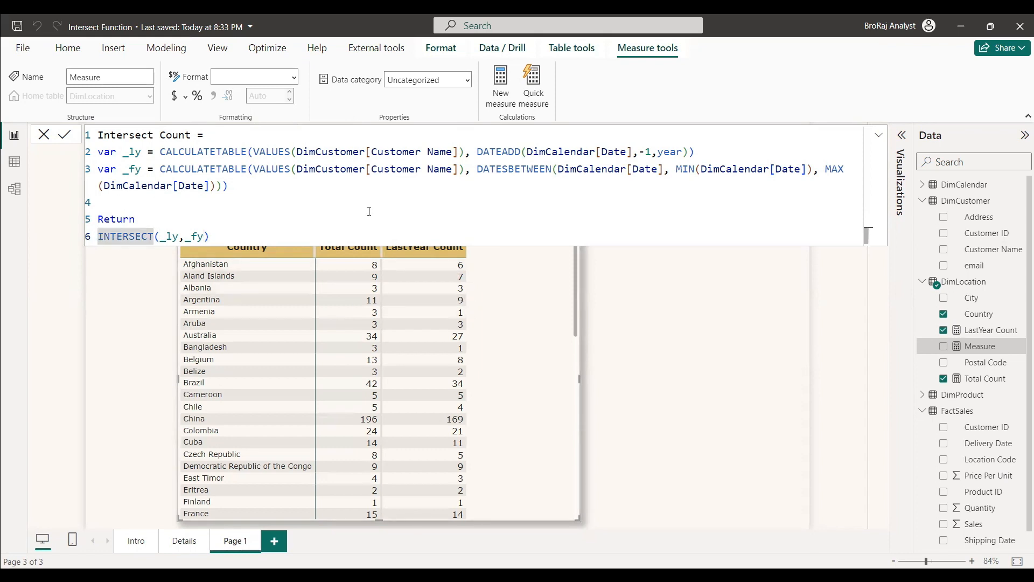
pyautogui.write('COUNTROWS(')
pyautogui.press('End')
pyautogui.write(')')
pyautogui.click(64, 134)
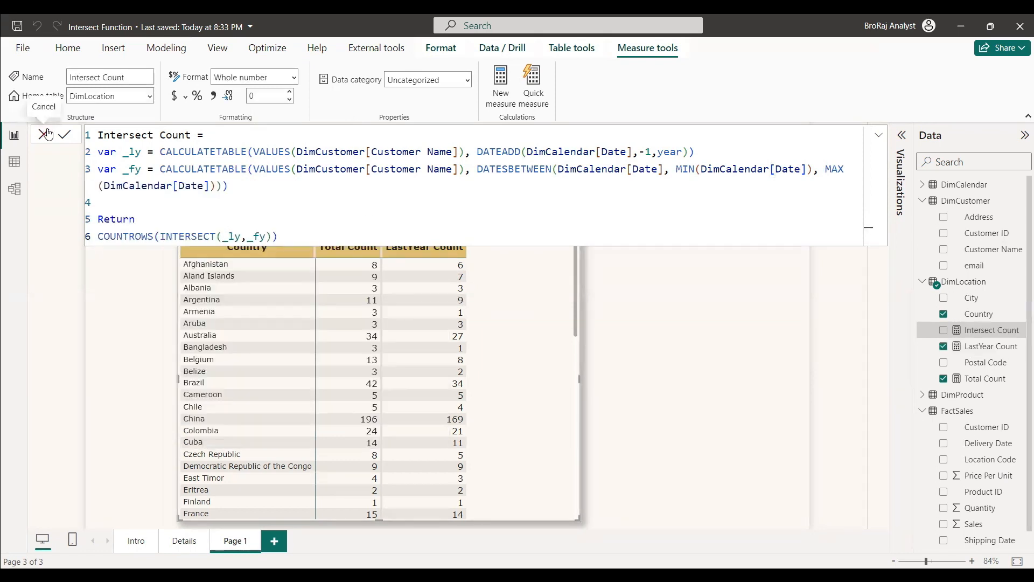
# Close the formula editor and add the Intersect Count measure to the Country table visual.
pyautogui.click(48, 134)
pyautogui.click(943, 329)
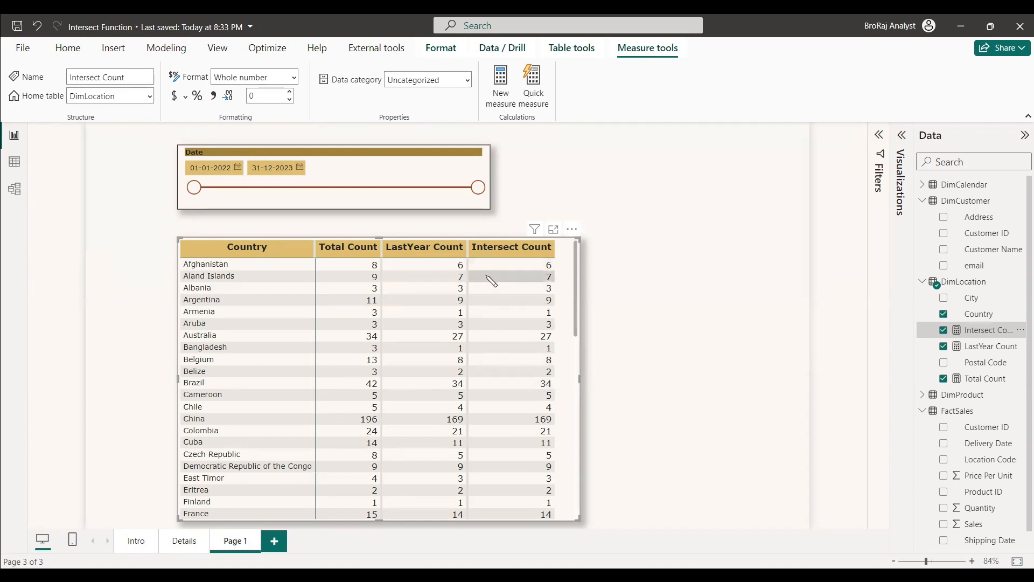
# Shorten the Date slicer range so that it ends on 03-09-2023.
pyautogui.moveTo(477, 189); pyautogui.dragTo(432, 188)
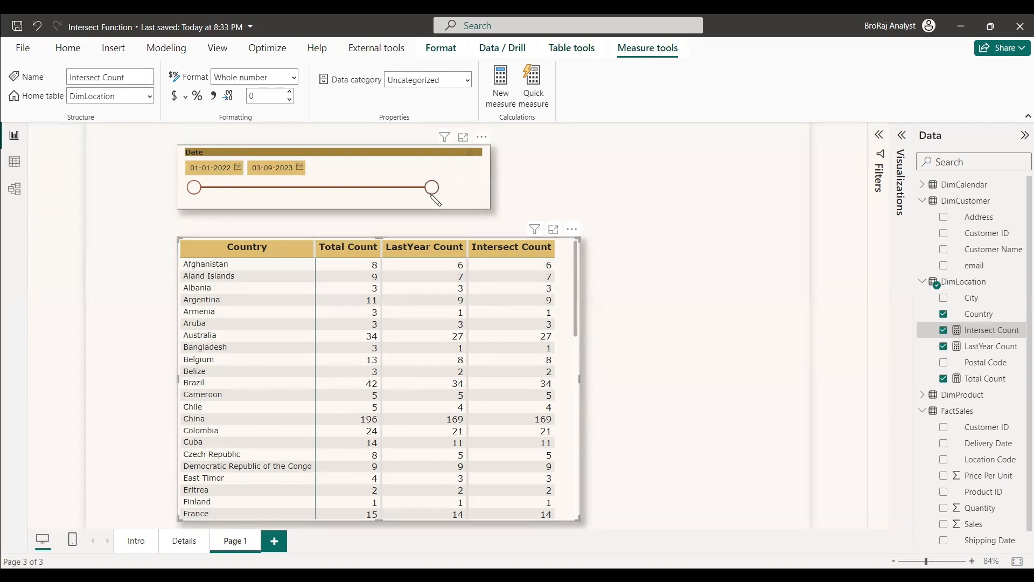